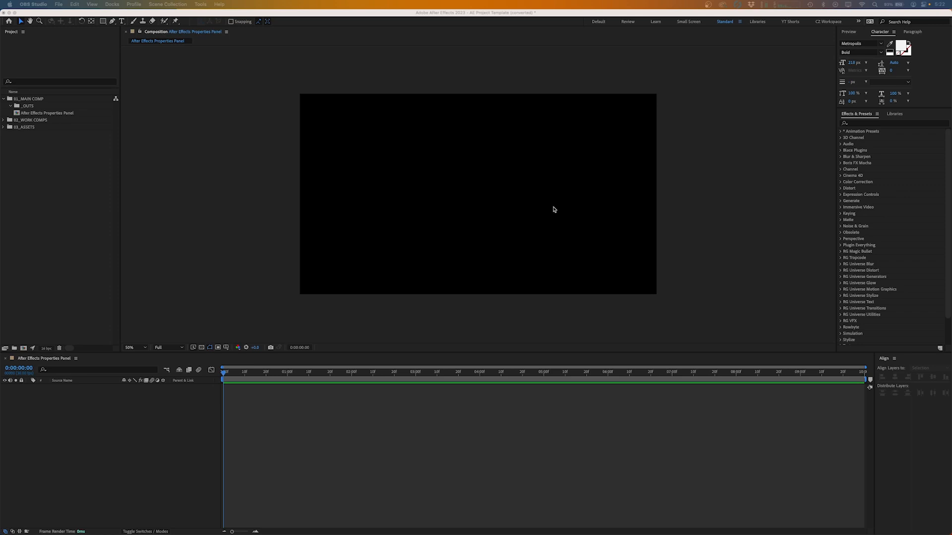
Step: Show the Properties panel in the workspace
left_click(541, 322)
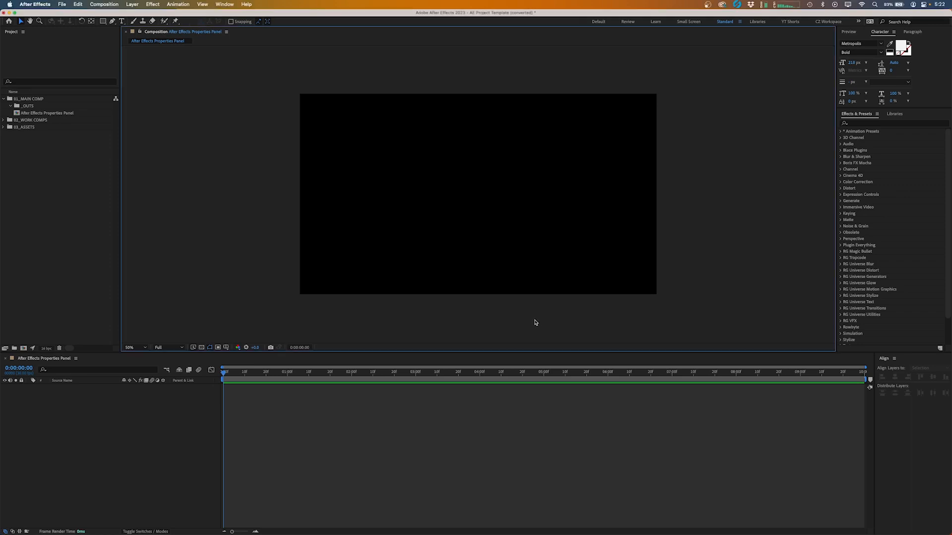
left_click(225, 4)
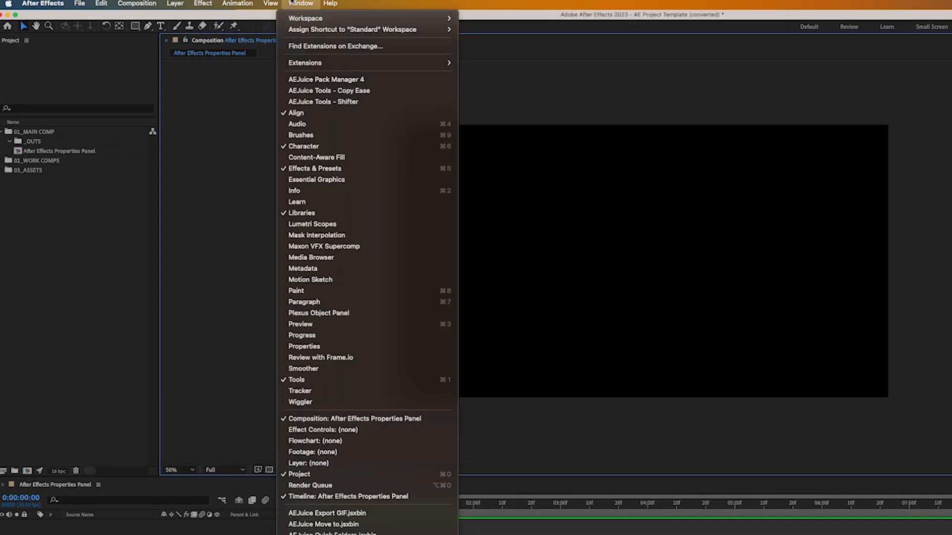
left_click(322, 345)
Step: Create a text layer reading "Properties Panel" in the middle of the composition
key("super+t")
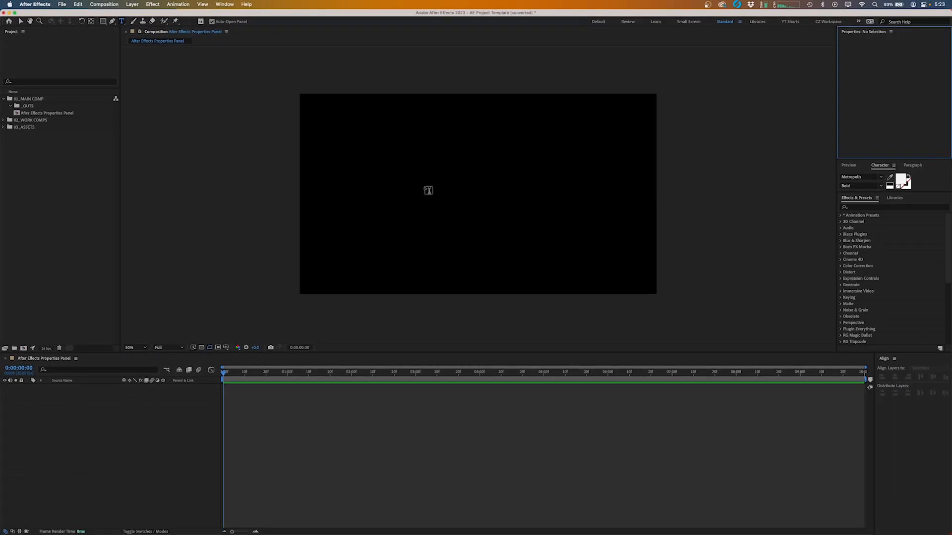
left_click(572, 250)
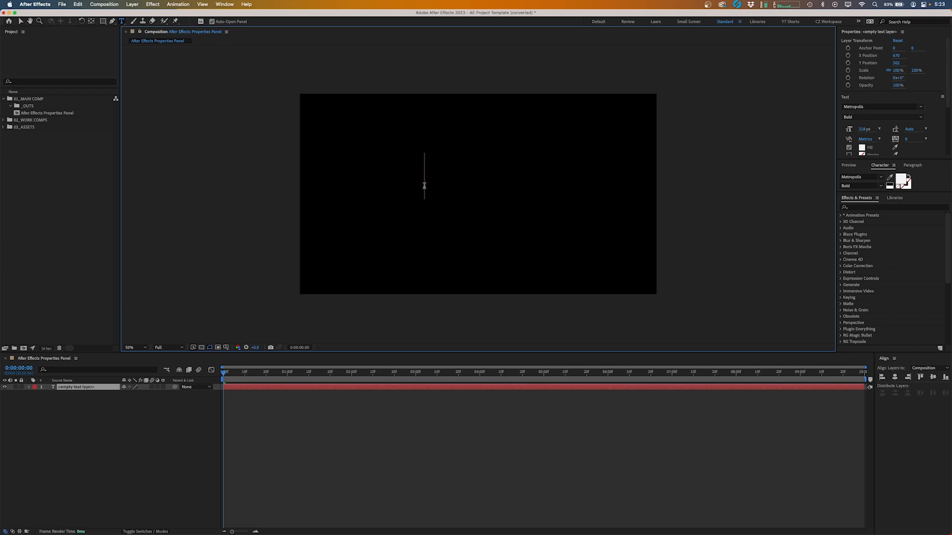
type("Properties Panel")
key("Return")
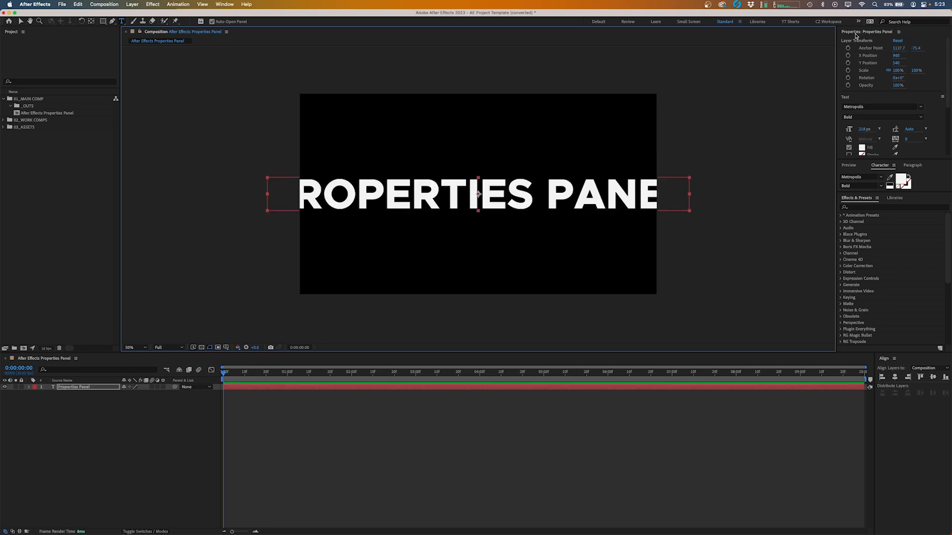
Step: Dock the Properties panel as its own full-height column beside the composition view
left_click_drag(852, 32, 822, 111)
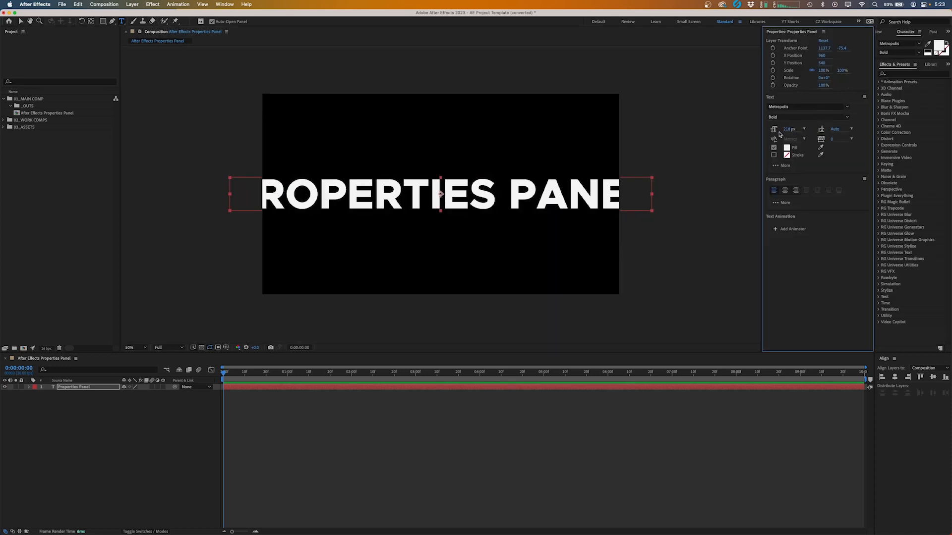
Step: Animate the text layer's scale with keyframes from 100% at 0 seconds to 47% at 1 second
left_click(244, 381)
key("s")
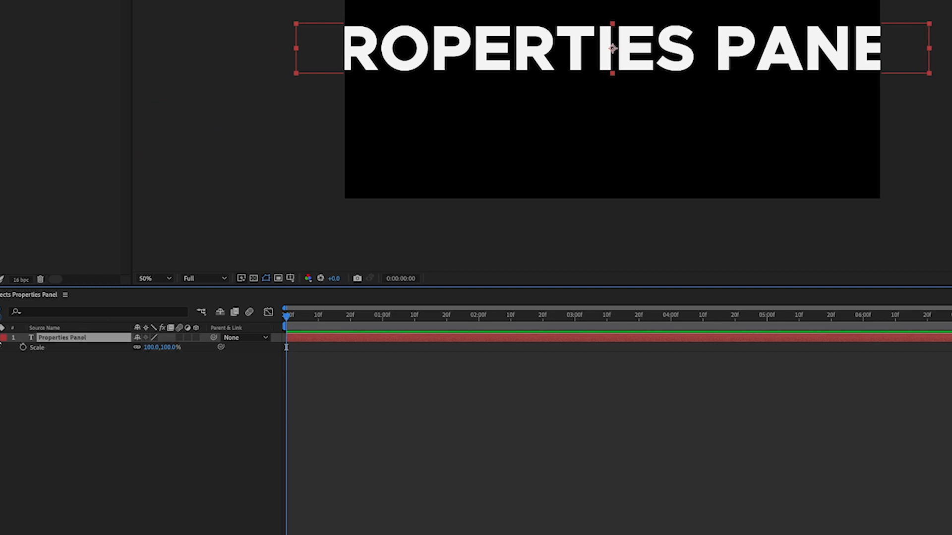
left_click(0, 338)
left_click(0, 338)
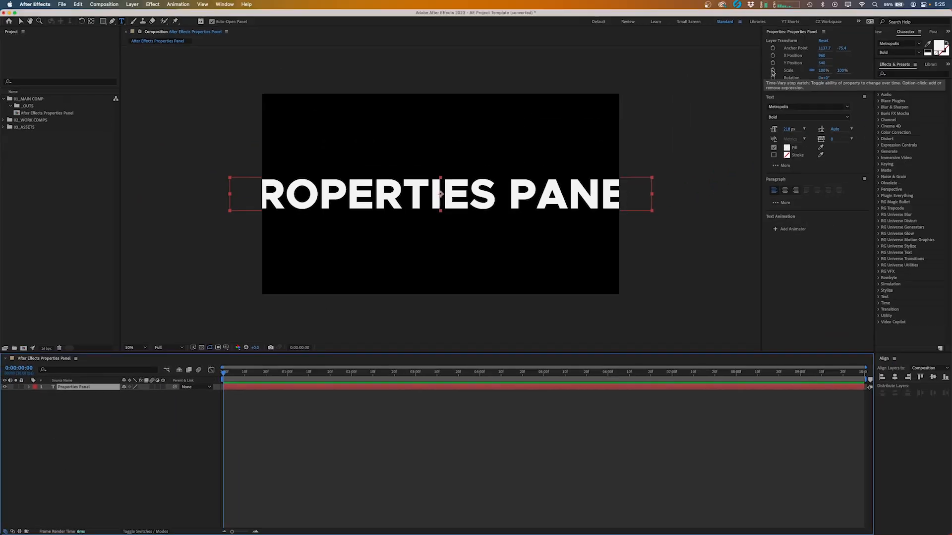
left_click(773, 71)
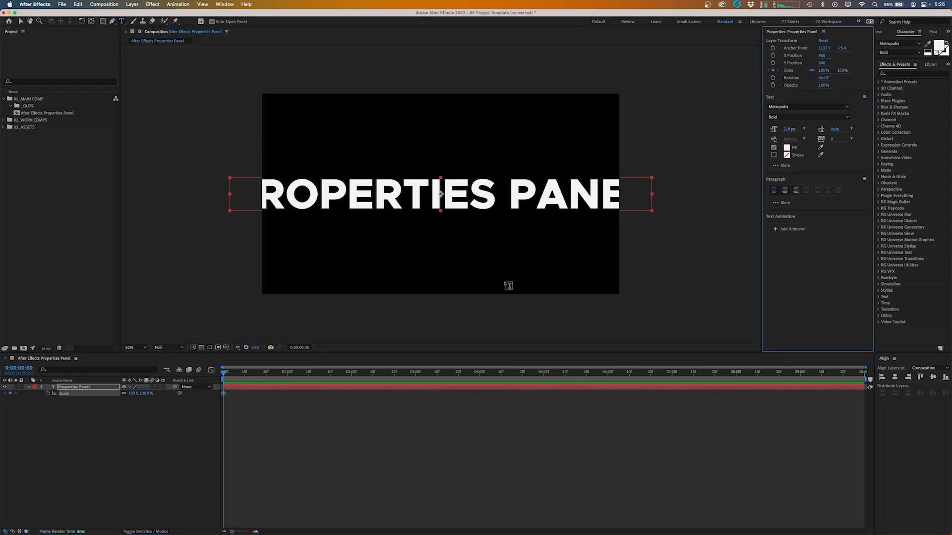
left_click_drag(259, 379, 287, 378)
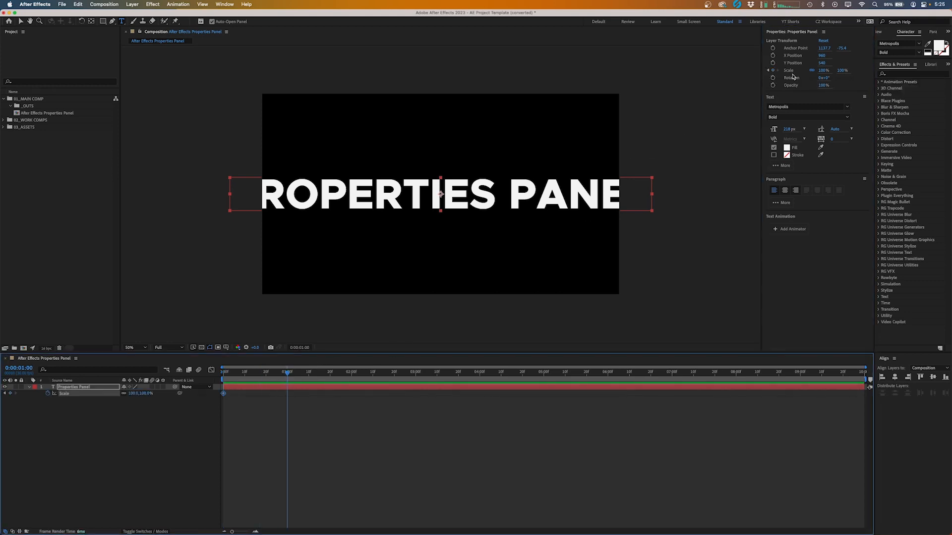
left_click_drag(822, 71, 803, 74)
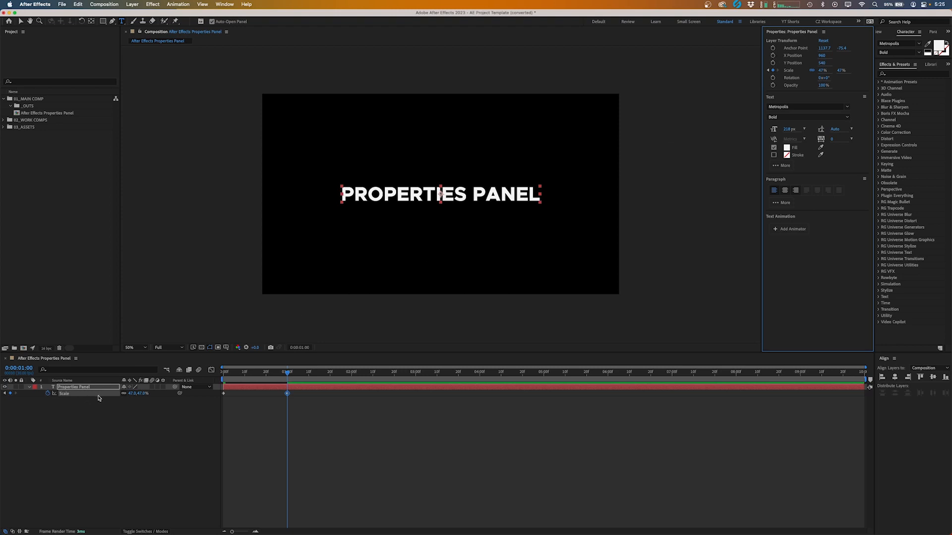
Step: Keyframe the text layer's X position at 1 second and move it to 626 shortly before 2 seconds
left_click(773, 55)
left_click(347, 372)
left_click_drag(821, 56, 725, 66)
left_click_drag(350, 372, 373, 379)
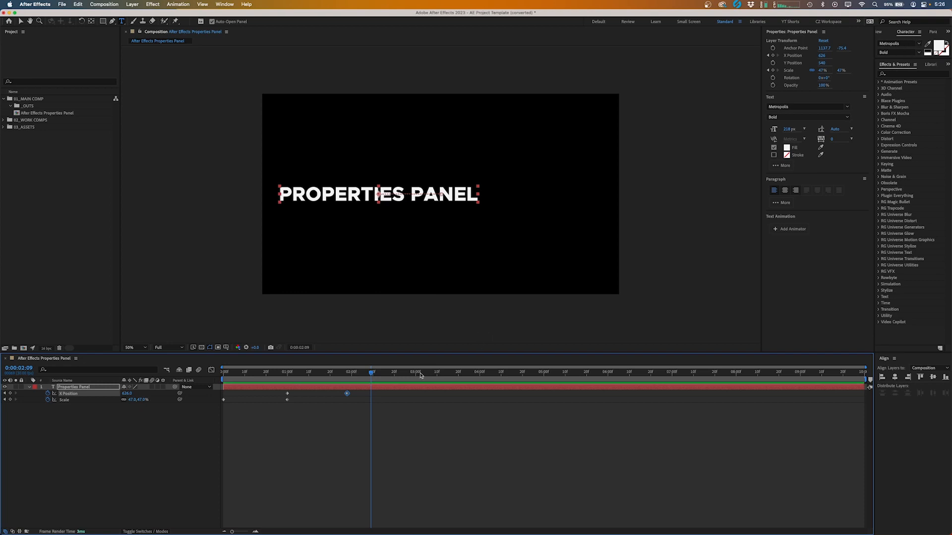
Step: Set the text's font style to Thin and try centred paragraph alignment
left_click(847, 118)
left_click(798, 152)
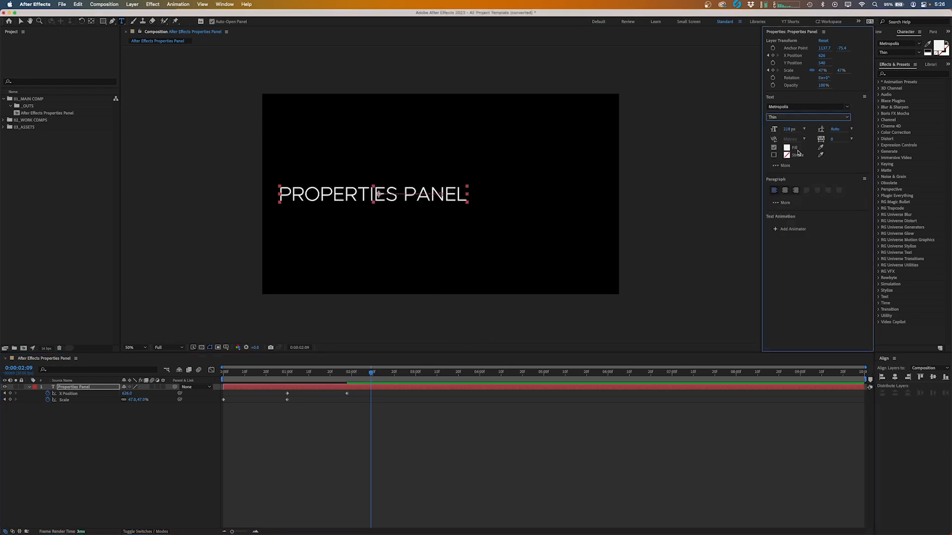
left_click(785, 191)
key("super+z")
left_click(785, 191)
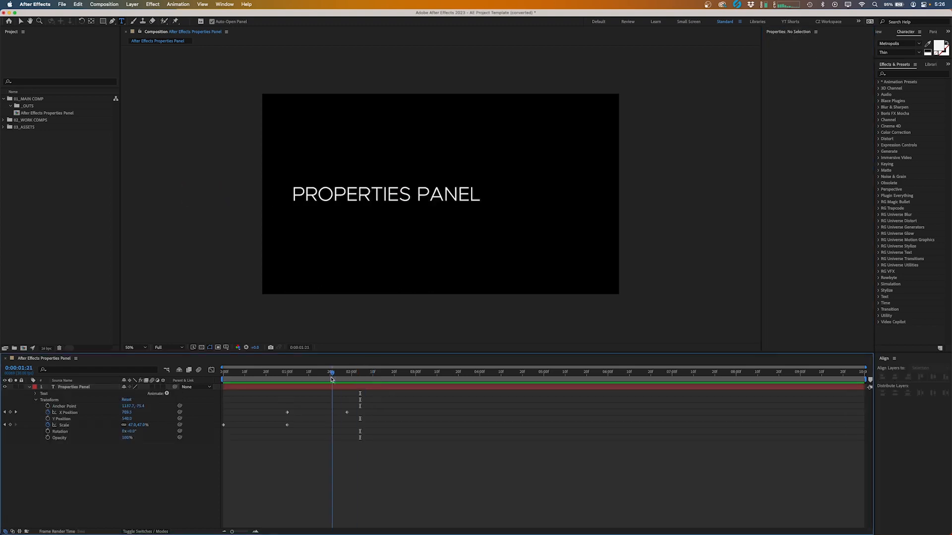
Step: Delete all X Position and Scale keyframes of the text layer and return the playhead to the start
left_click_drag(359, 381, 287, 381)
left_click_drag(382, 404, 219, 439)
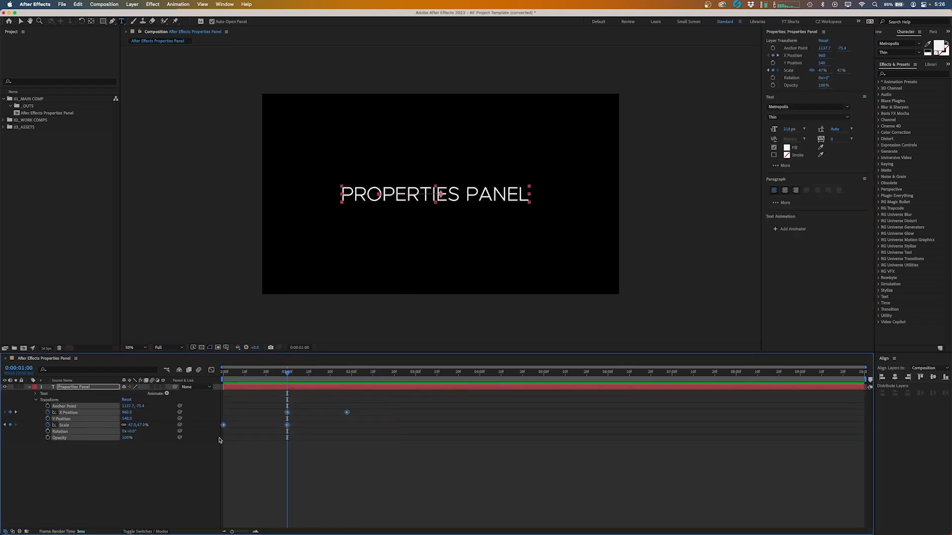
key("Delete")
left_click_drag(288, 373, 223, 373)
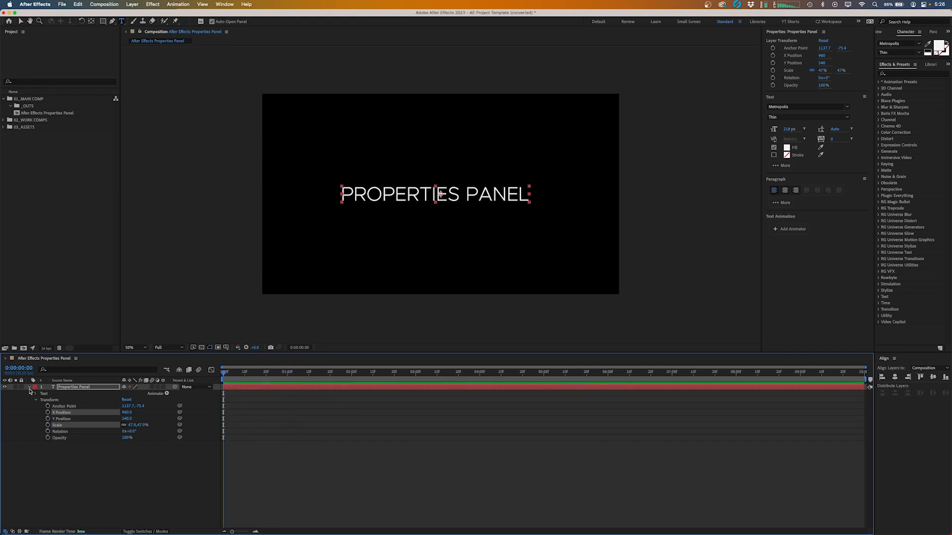
left_click(29, 389)
left_click(72, 397)
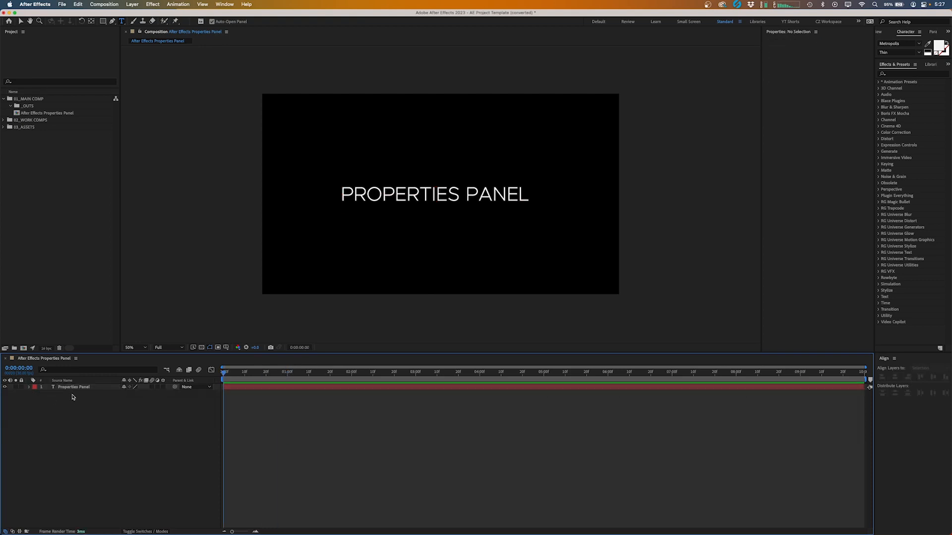
Step: Try adding a Position animator from the text layer's timeline properties, and undo it
left_click(75, 389)
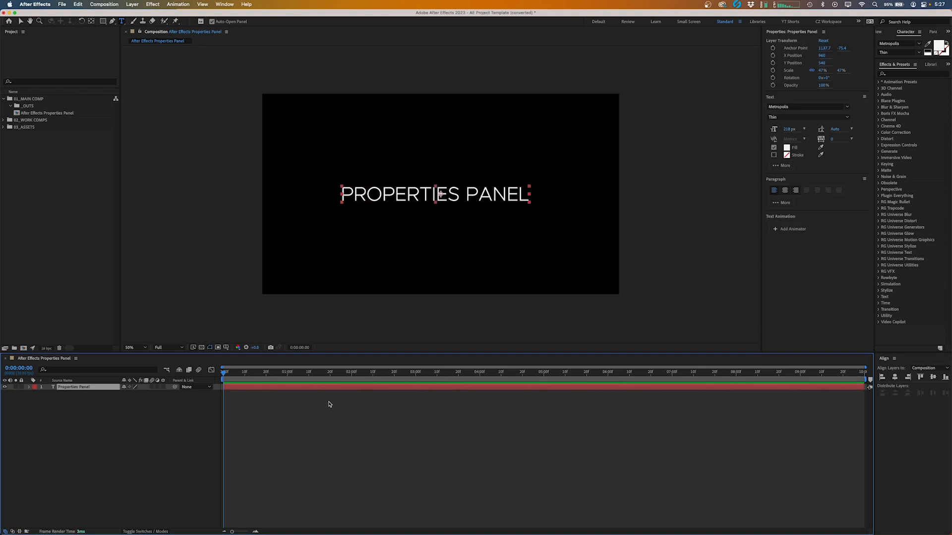
left_click(29, 388)
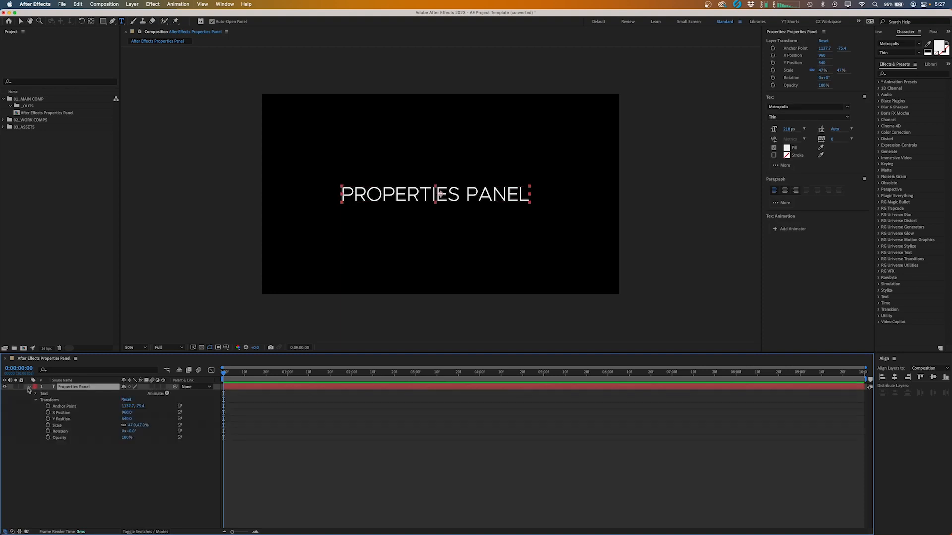
left_click(167, 394)
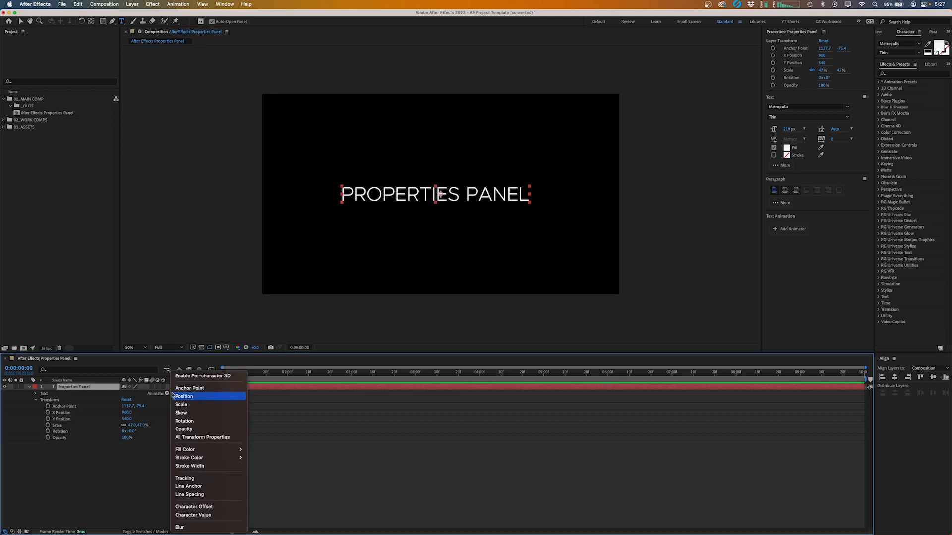
left_click(177, 396)
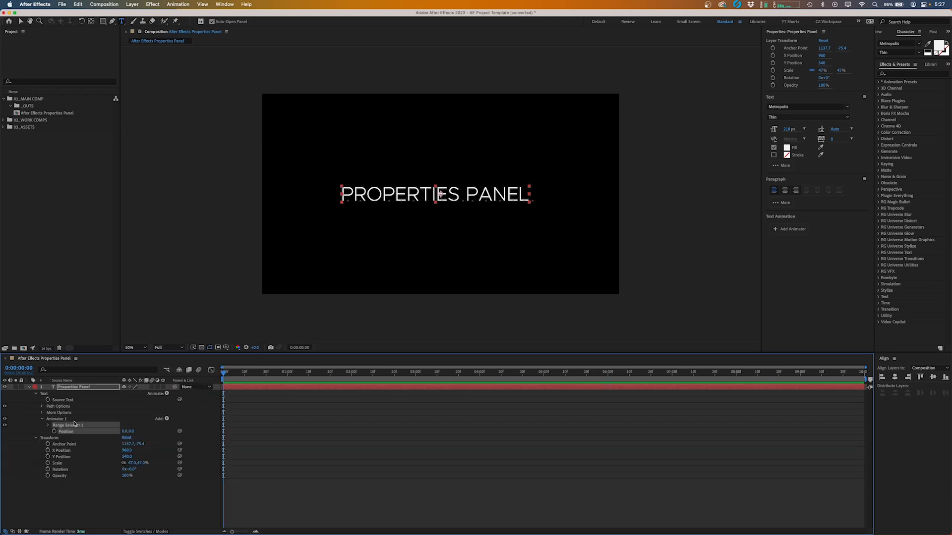
key("super+z")
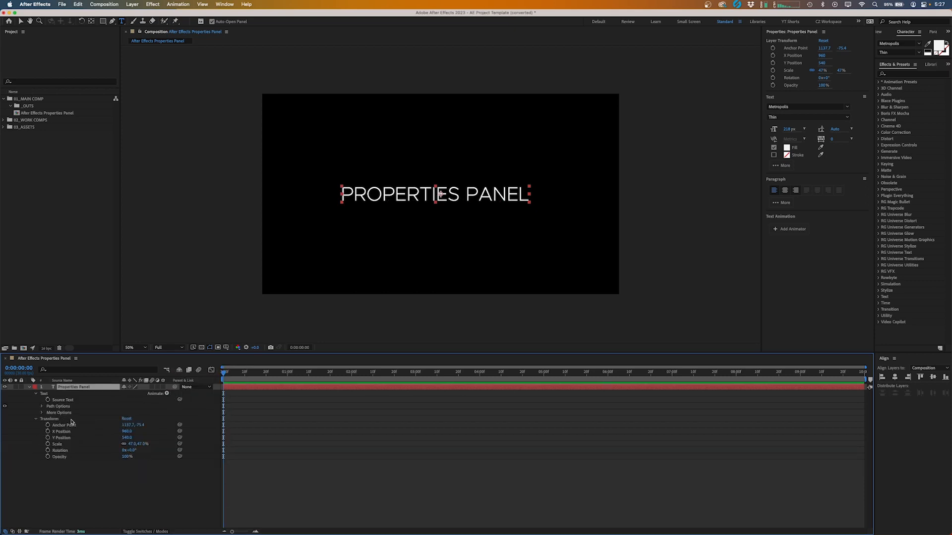
left_click(37, 396)
left_click(29, 387)
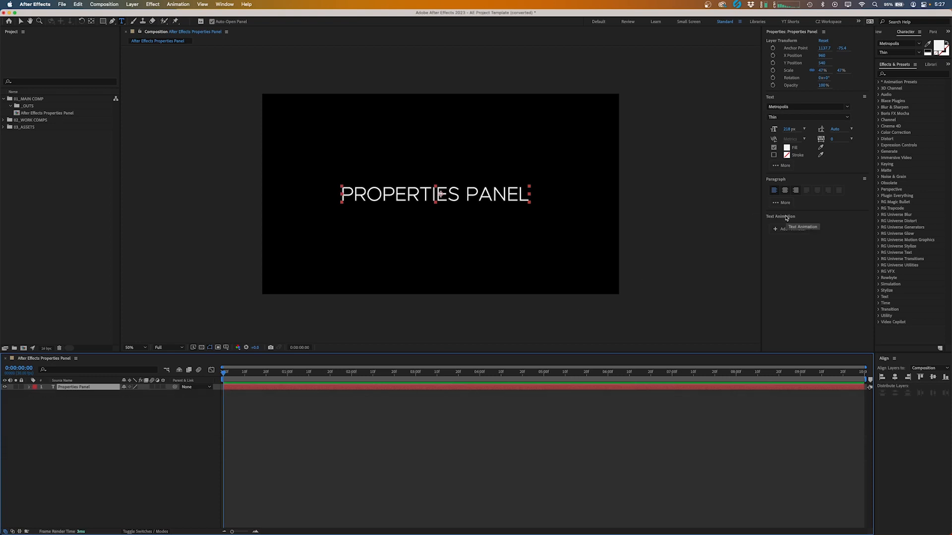
Step: Add a Position text animator from the text layer's Properties and set its position to 0, 325
left_click(776, 229)
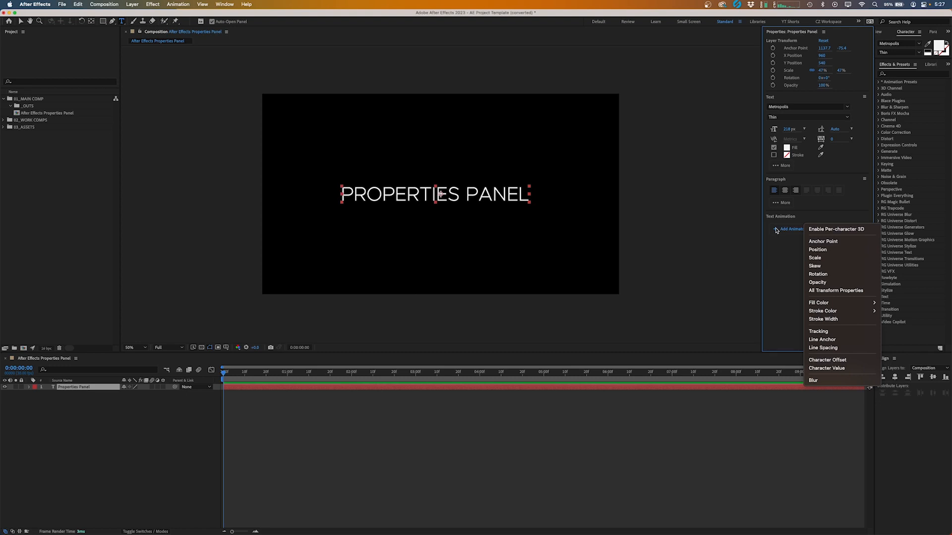
left_click(816, 250)
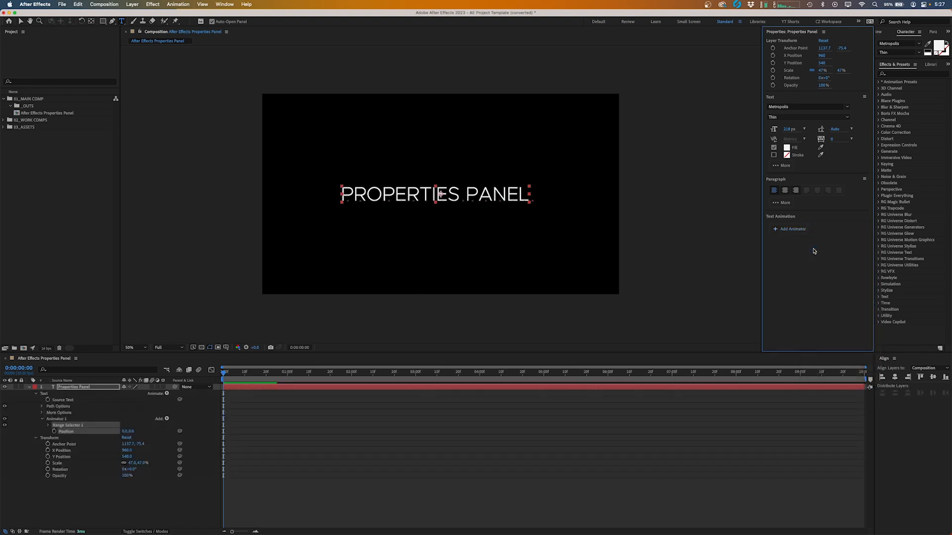
left_click(73, 429)
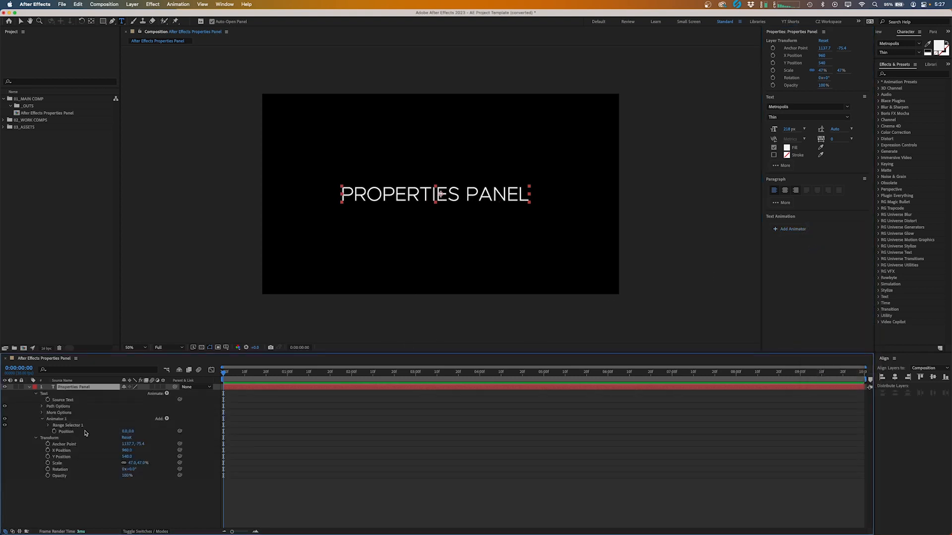
left_click_drag(131, 431, 249, 434)
Step: Keyframe the animator's Range Selector Offset from 0% at 0 seconds to 100% at 1 second, then collapse the layer
left_click(48, 426)
left_click(61, 444)
left_click(288, 374)
left_click_drag(122, 444, 187, 446)
mouse_move(288, 374)
left_mouse_down()
mouse_move(206, 375)
mouse_move(287, 377)
left_mouse_up()
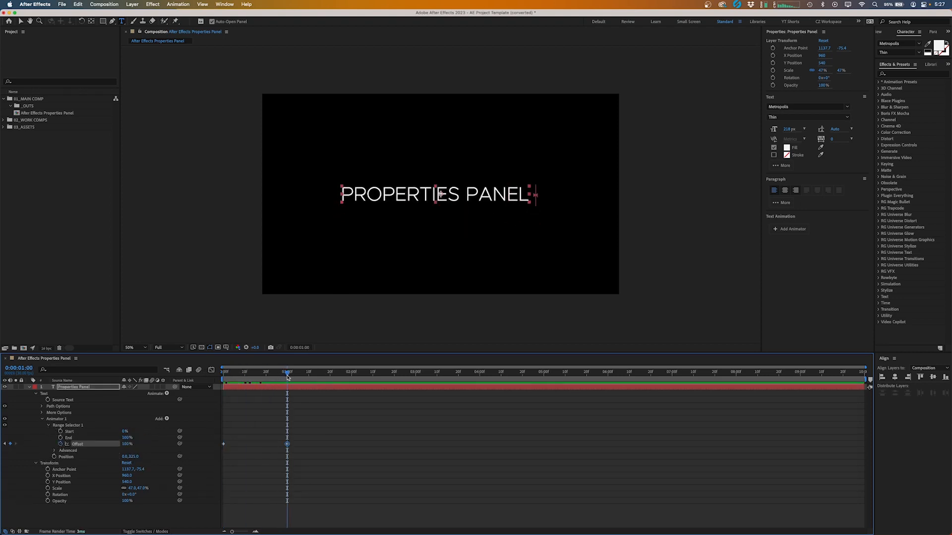
left_click(422, 402)
left_click(358, 388)
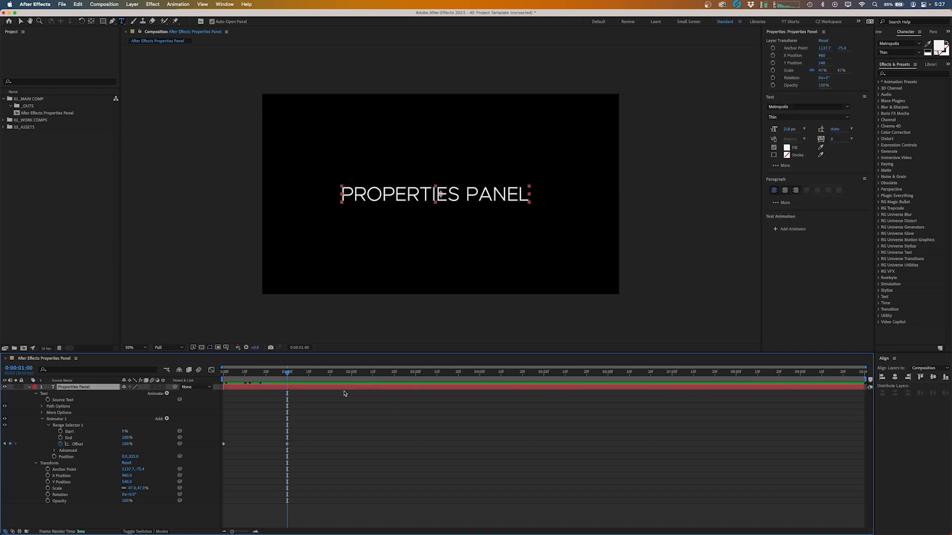
left_click(29, 388)
left_click(284, 395)
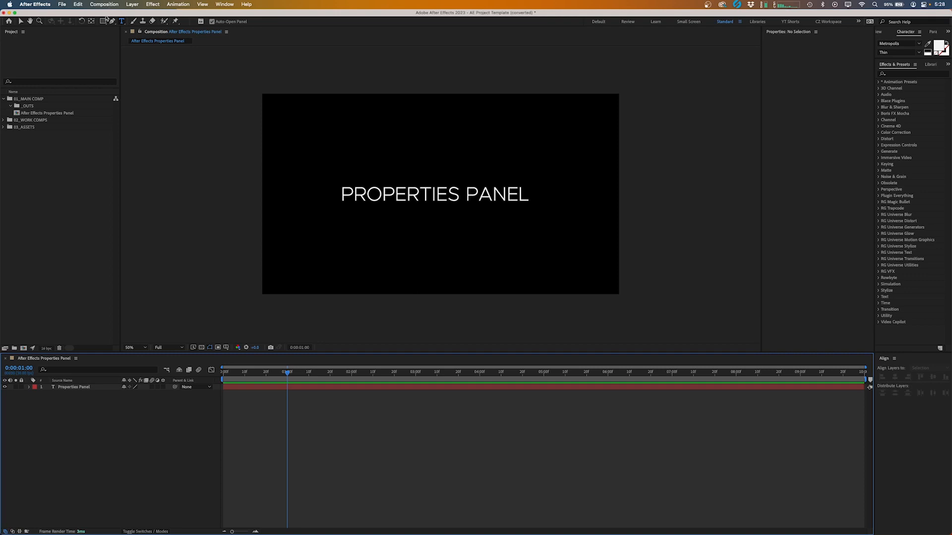
Step: Draw three squares of about 233, 224 and 225 px on one shape layer, two above the title and one below
left_click(103, 22)
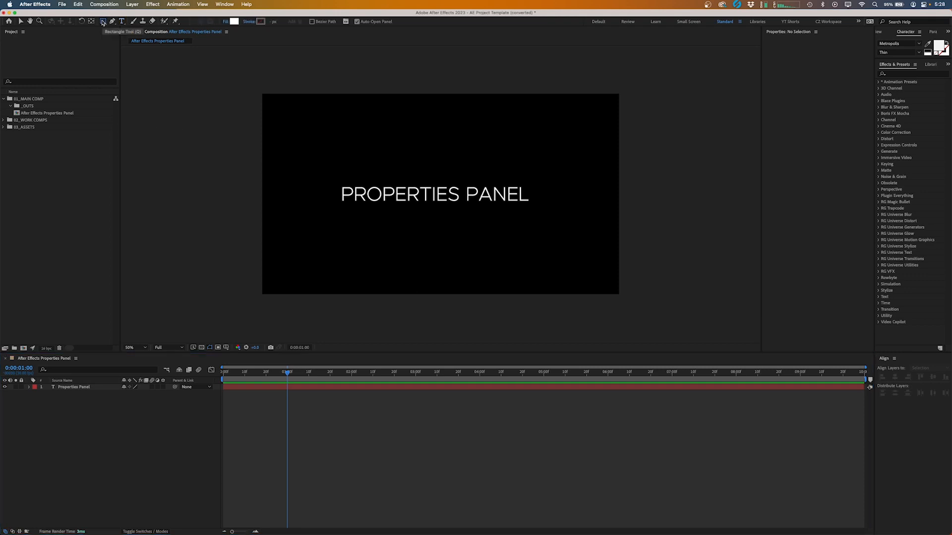
left_click_drag(304, 119, 348, 162)
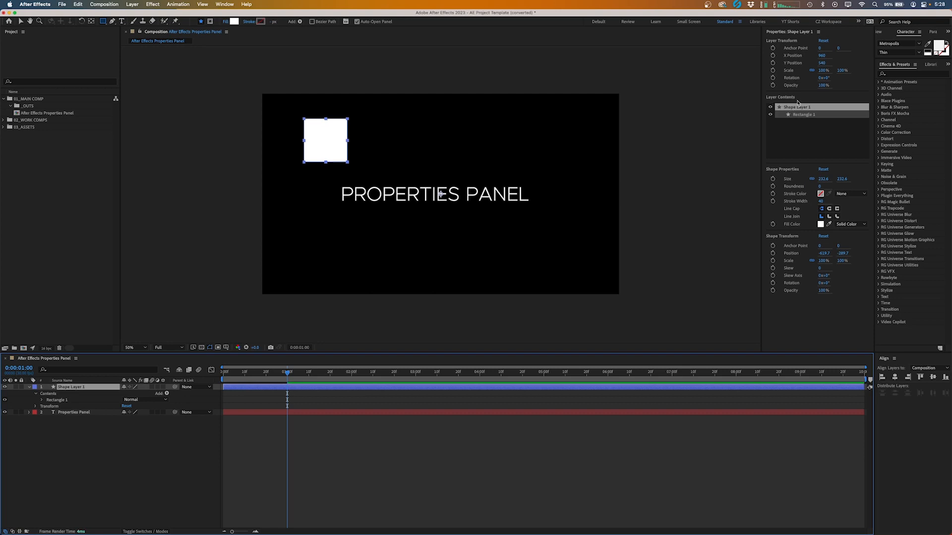
left_click(799, 138)
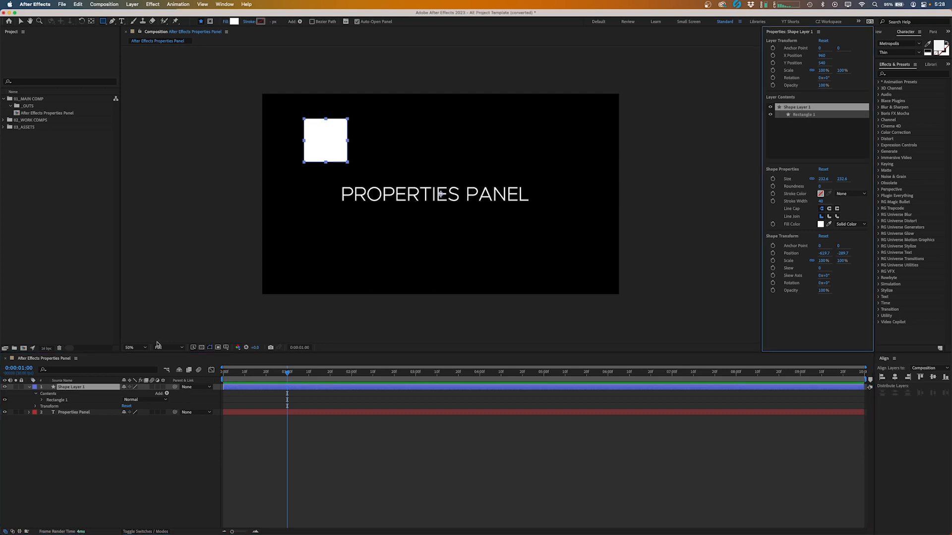
left_click_drag(511, 123, 553, 165)
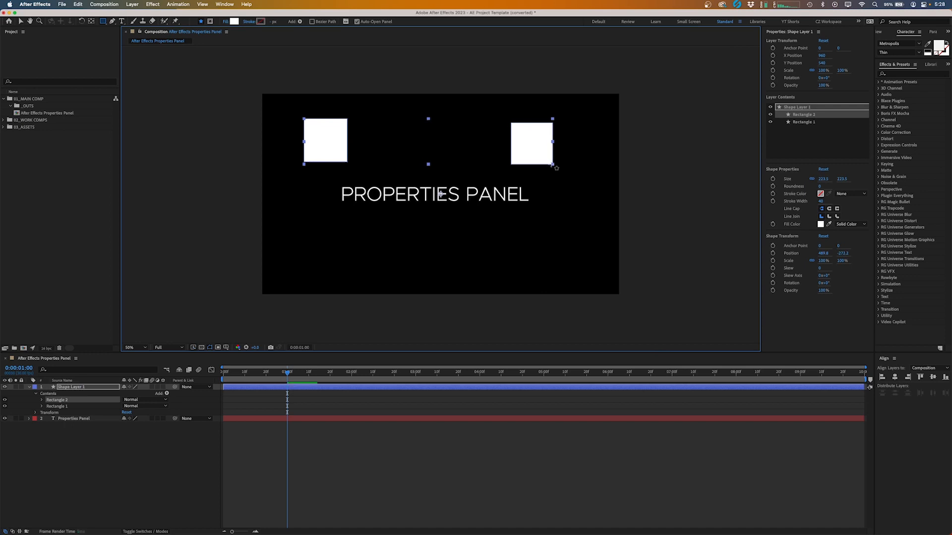
left_click_drag(361, 240, 409, 279)
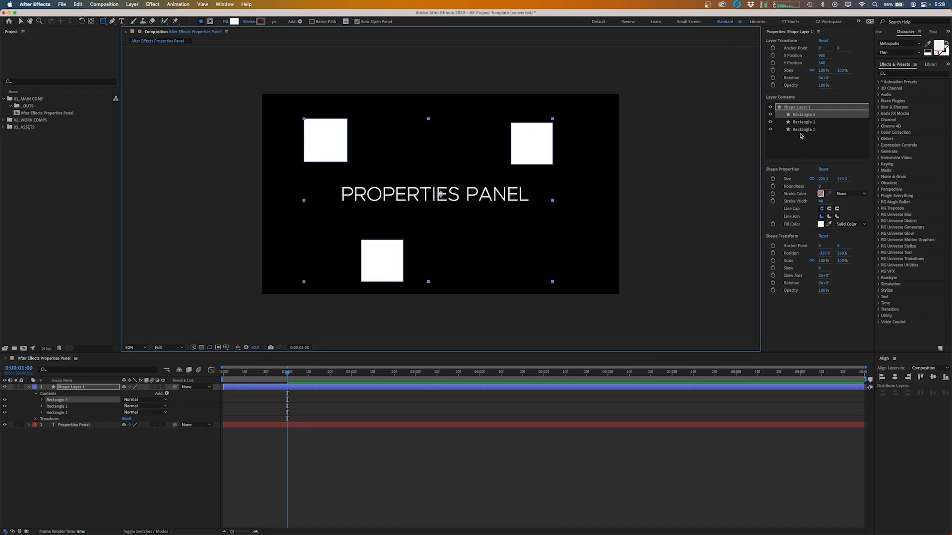
Step: Resize the shape layer's rectangles individually: enlarge Rectangle 3, shrink Rectangle 2 and enlarge Rectangle 1 to about 341 px
left_click_drag(824, 179, 862, 178)
left_click(814, 124)
left_click(799, 130)
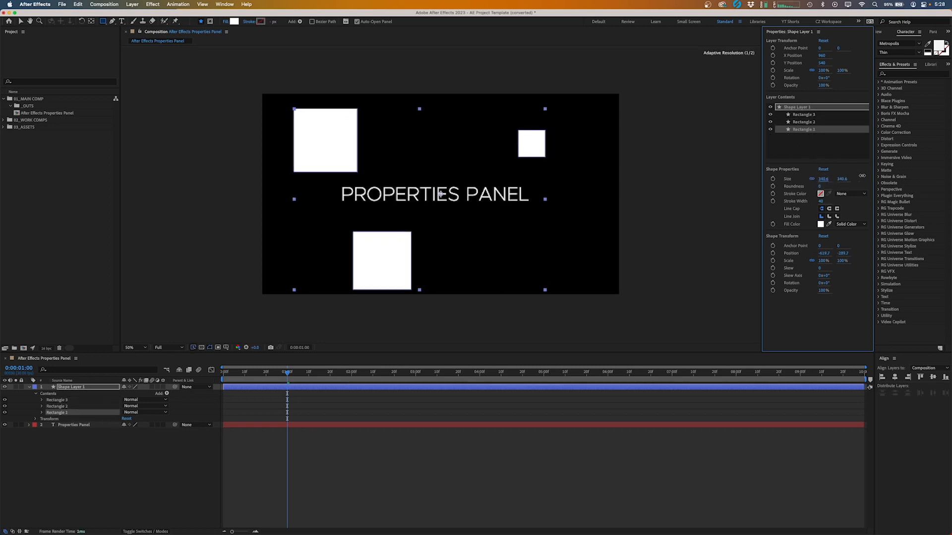
Step: Examine Rectangle 3's path size, position and roundness within the shape layer's contents, and collapse the contents
left_click(42, 400)
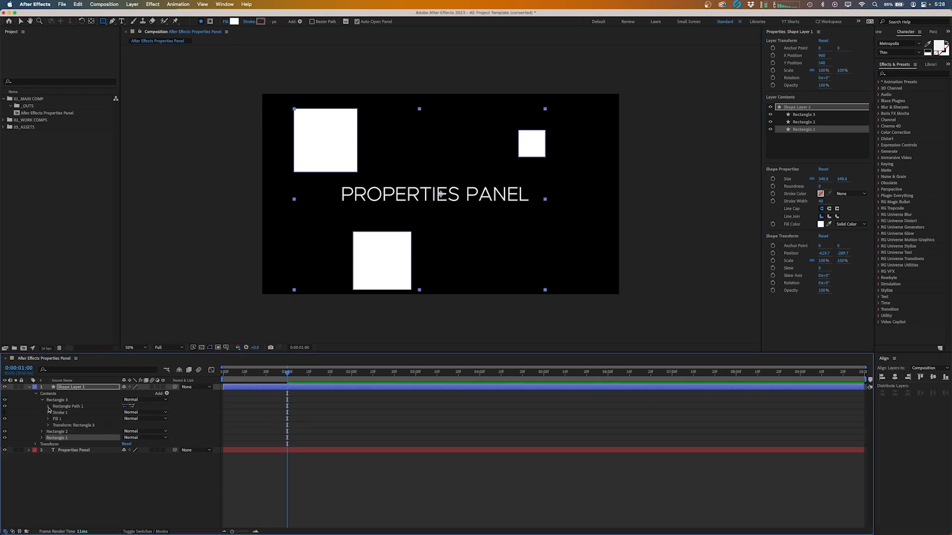
left_click(48, 407)
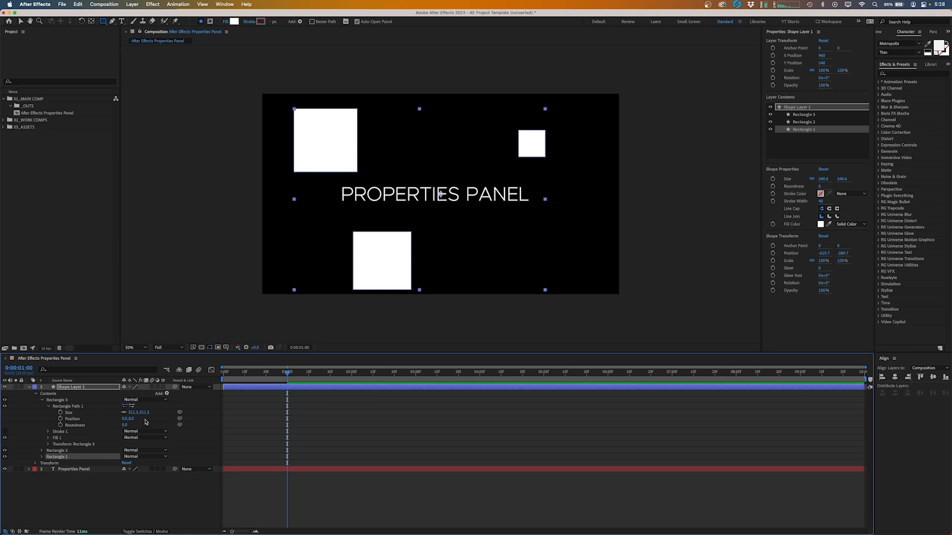
left_click(43, 400)
left_click(36, 394)
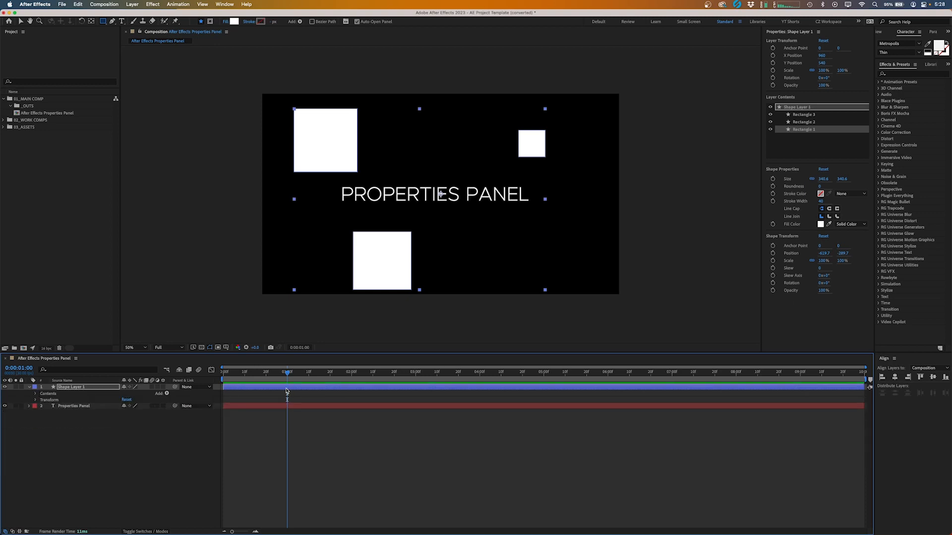
Step: Delete the rectangles' shape layer and draw a straight horizontal Pen tool line with a 61 px green stroke just below the title
key("Delete")
key("g")
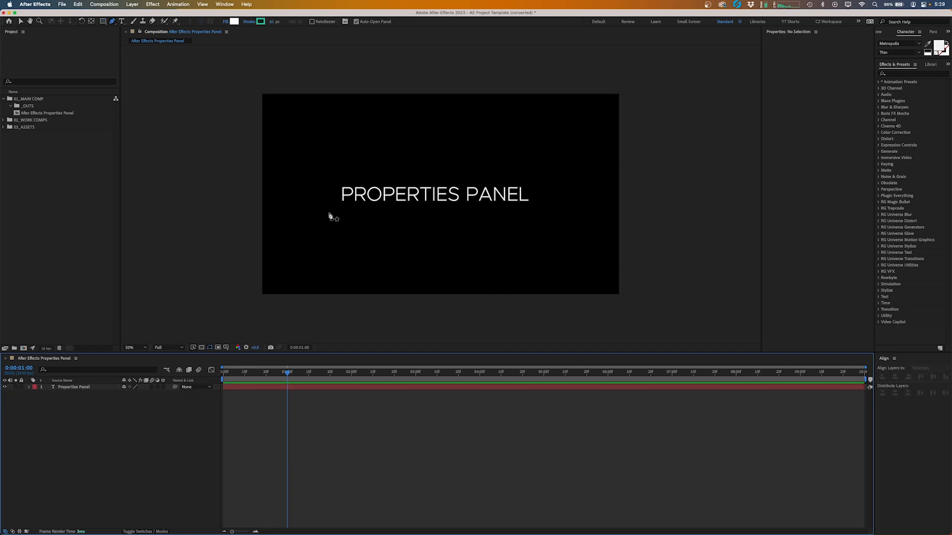
left_click(329, 212)
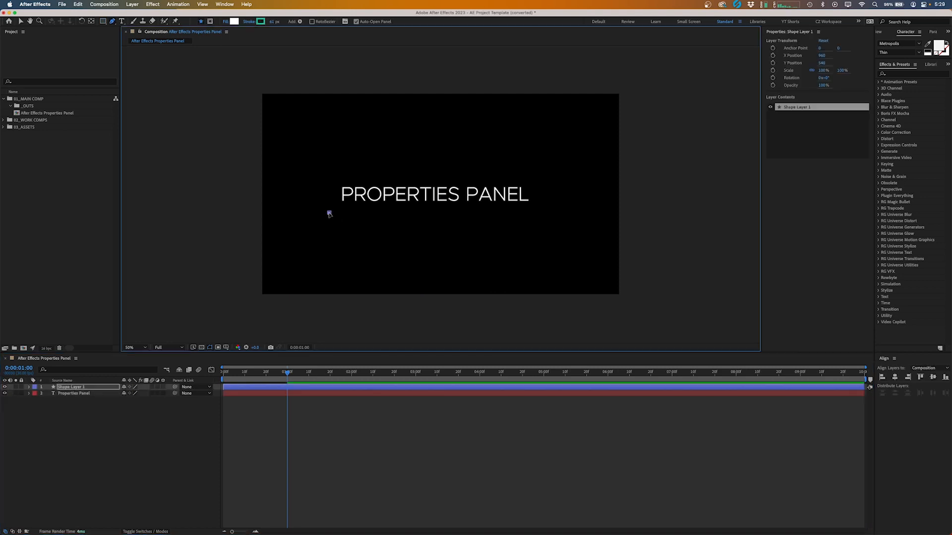
left_click(538, 213)
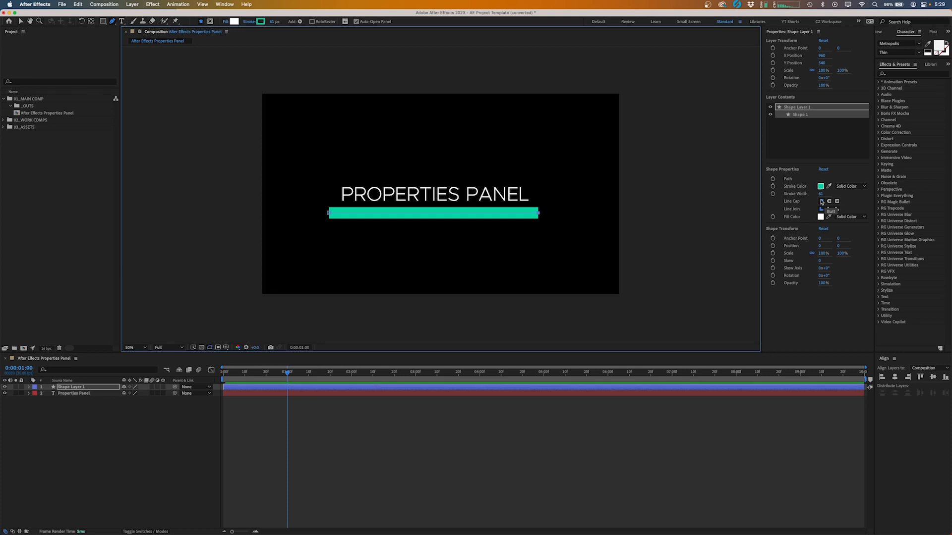
Step: Examine the line's Stroke 1 settings, including Line Cap and Line Join, within the layer's contents, and collapse the layer
left_click(29, 387)
left_click(35, 394)
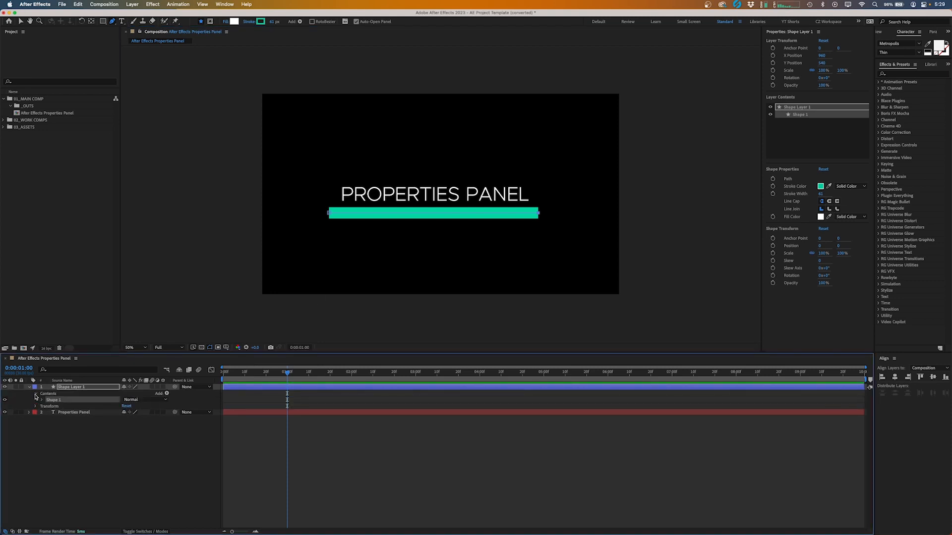
left_click(42, 401)
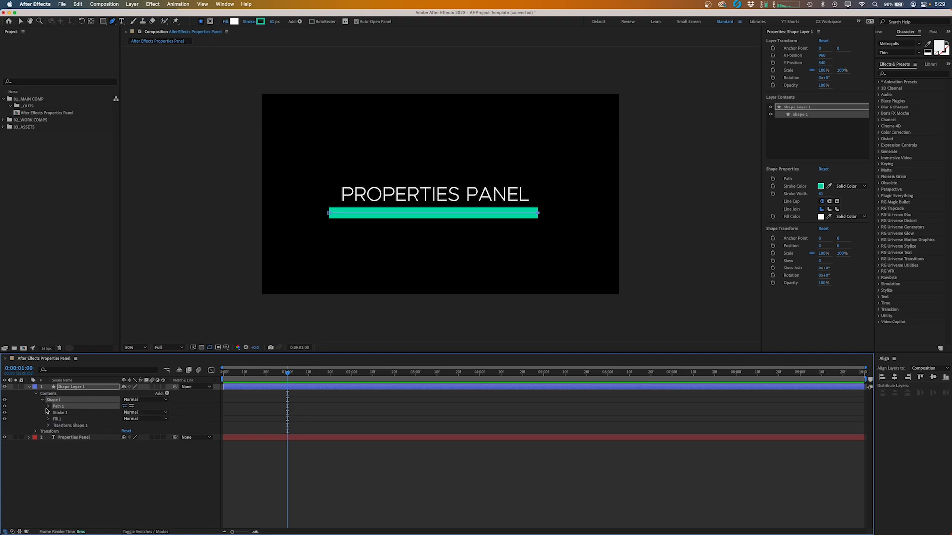
left_click(48, 413)
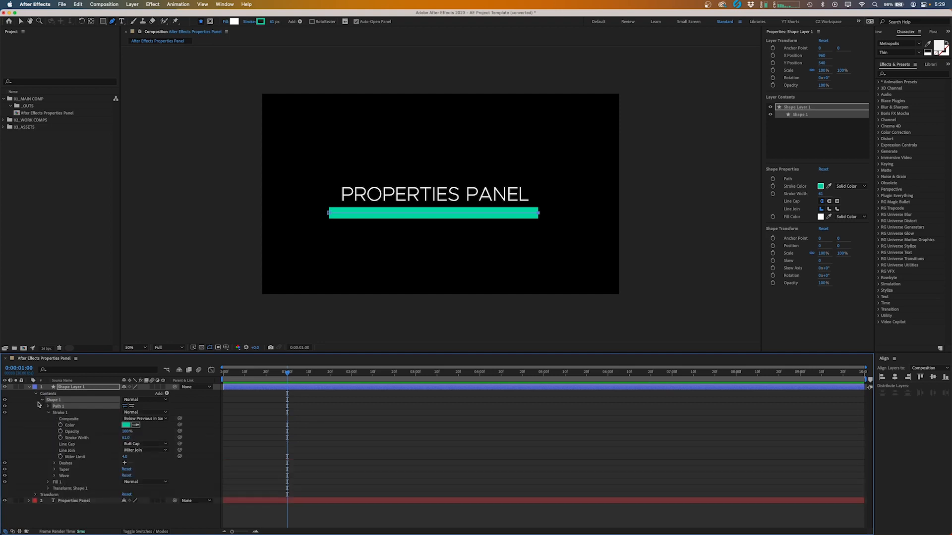
left_click(29, 387)
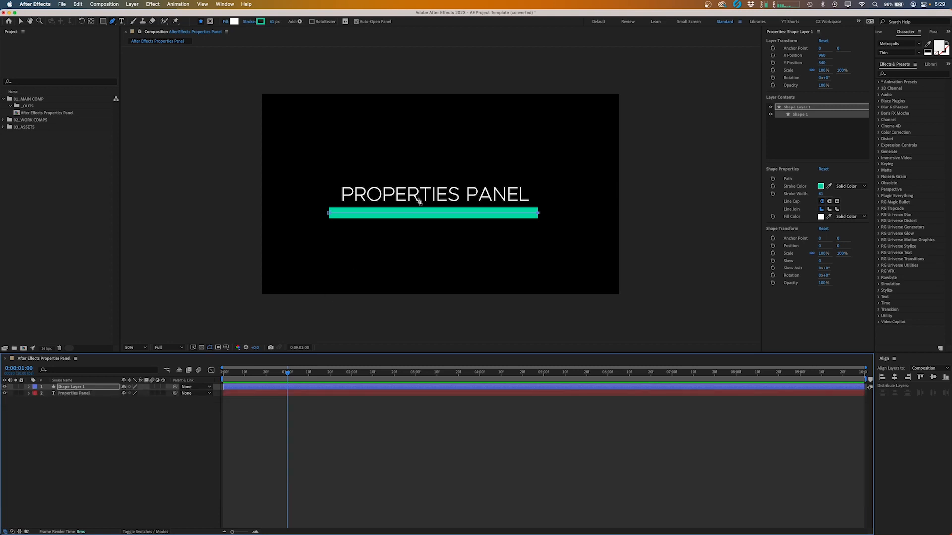
Step: Set the green line's cap to Round Cap and deselect the layer
left_click(828, 201)
left_click(136, 429)
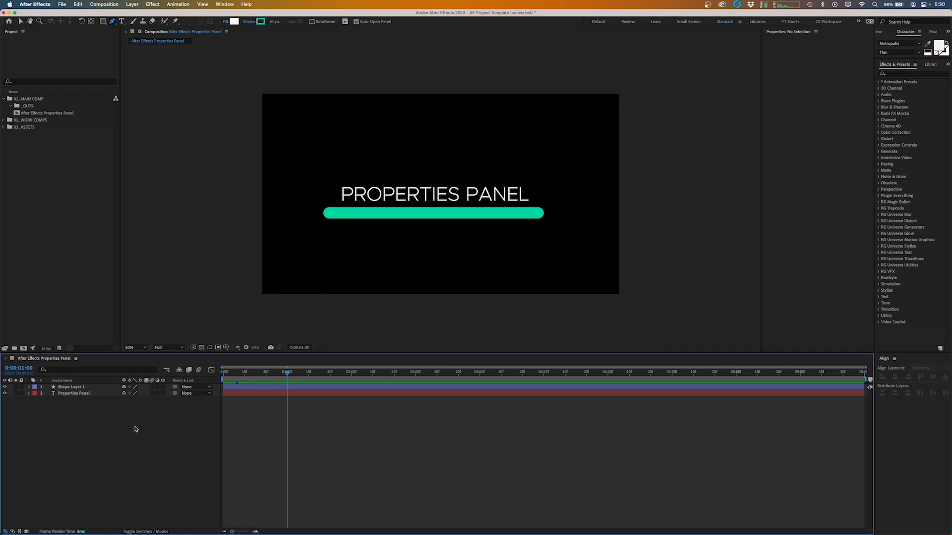
Step: Review the line layer's properties, show its Effect Controls and deselect the layer
left_click(272, 388)
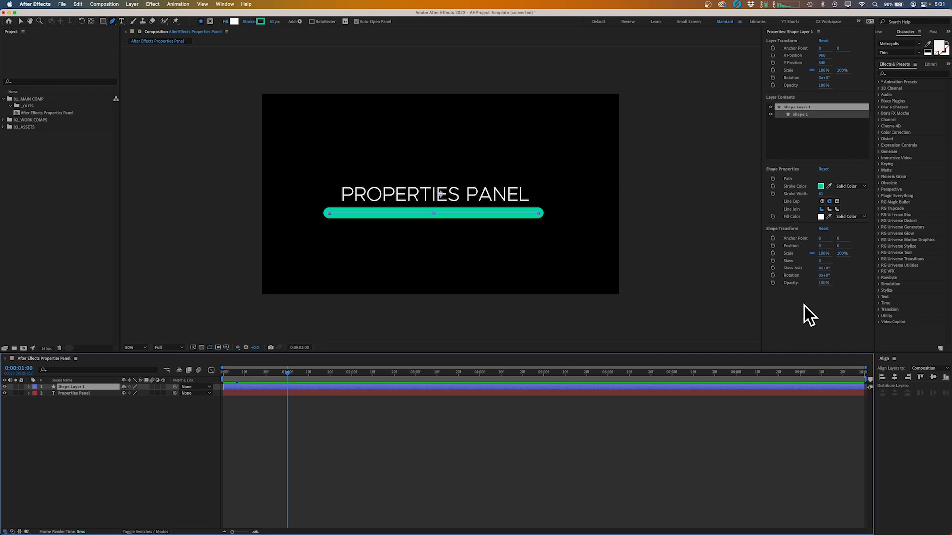
key("F3")
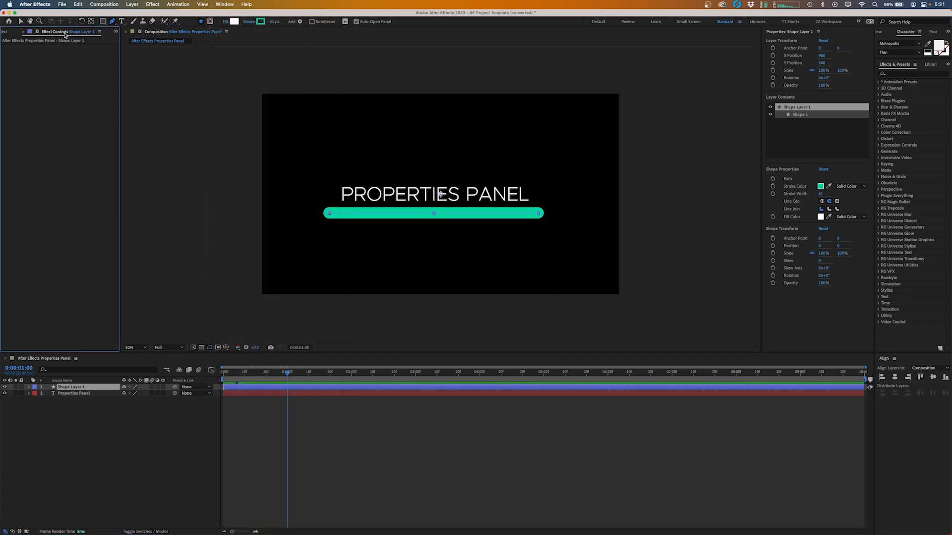
left_click(271, 406)
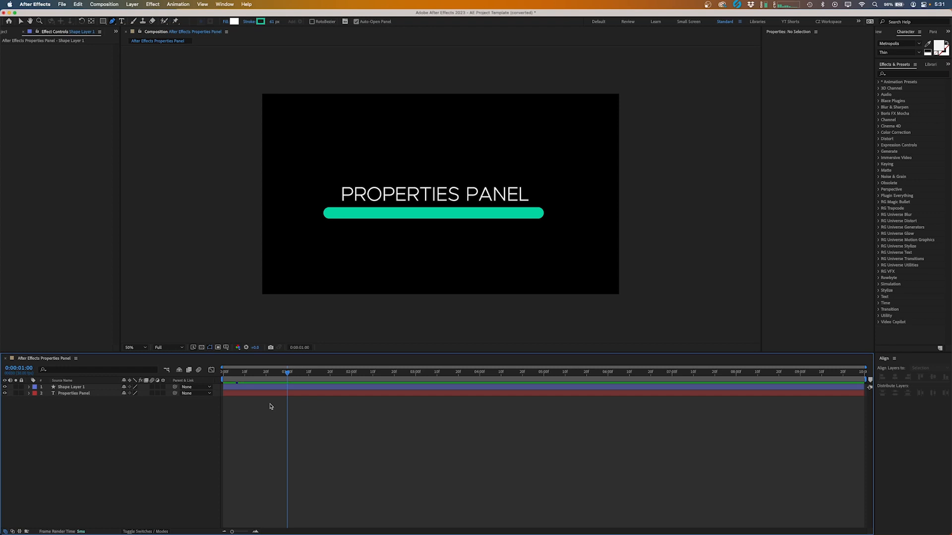